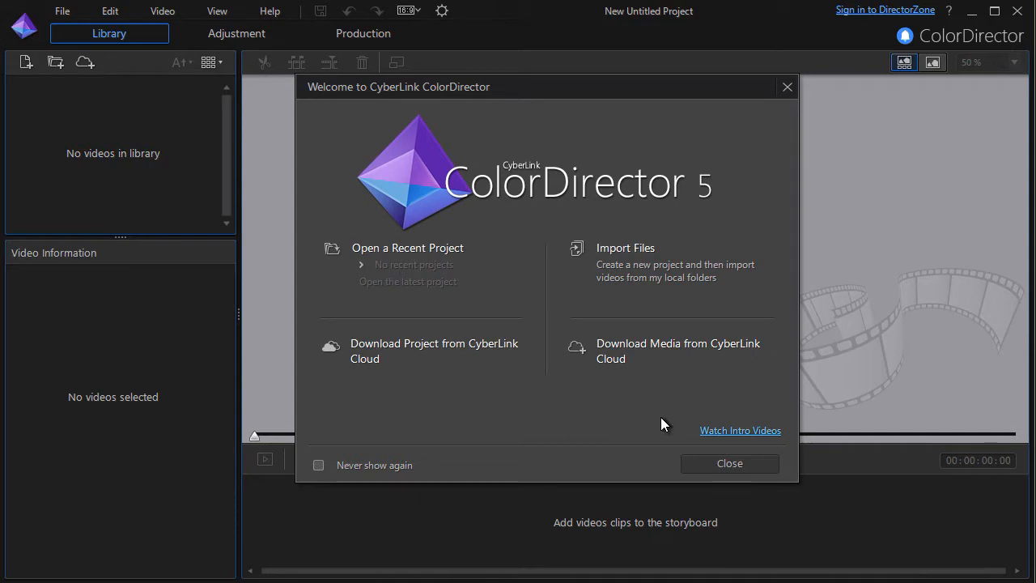
# - Set the welcome window to never show again and close it
pyautogui.click(318, 465)
pyautogui.click(724, 461)
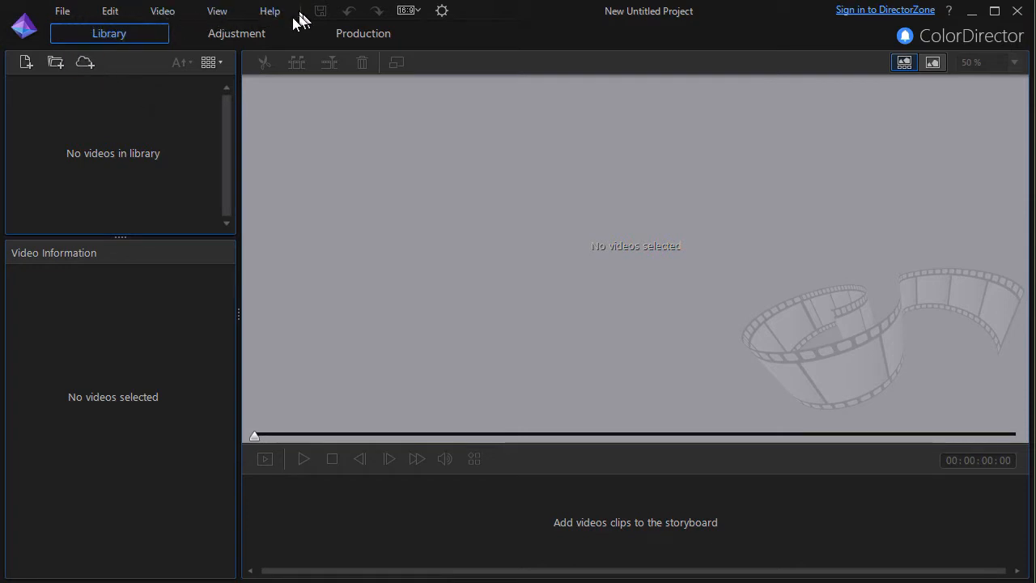
# - View the available project aspect ratios, take a look at the preferences window and close it
pyautogui.click(416, 11)
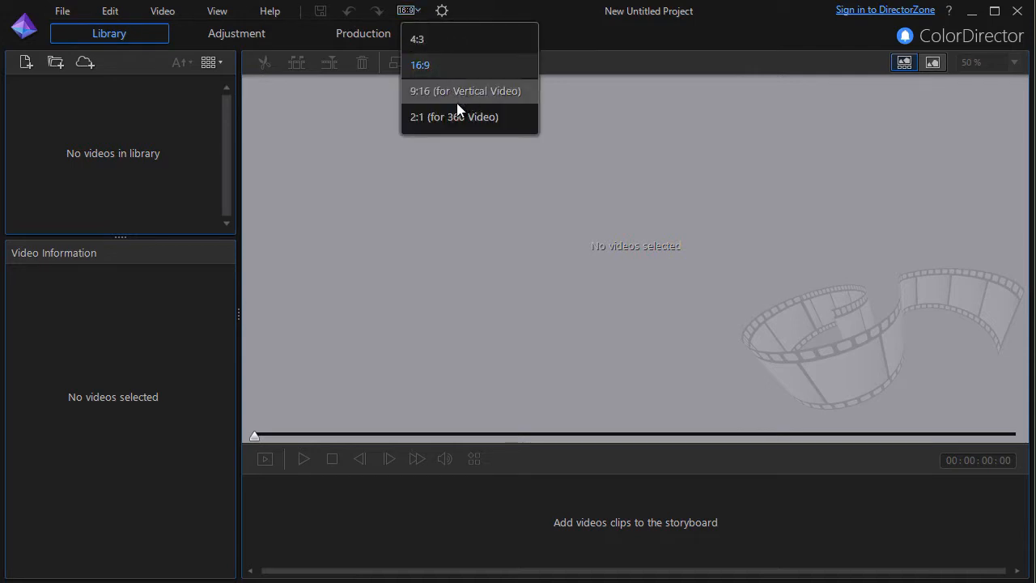
pyautogui.click(447, 11)
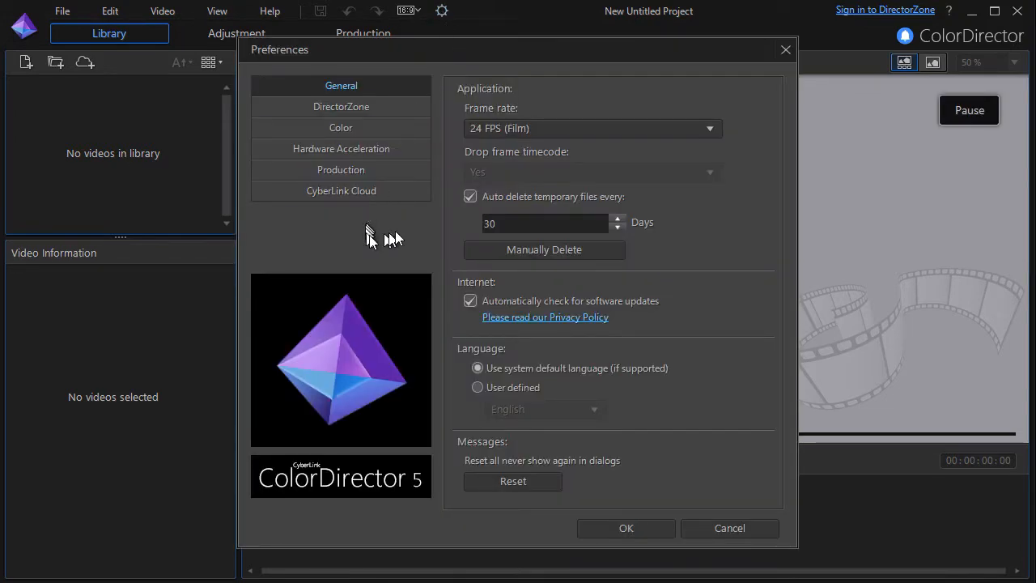
pyautogui.moveTo(430, 51); pyautogui.dragTo(446, 57)
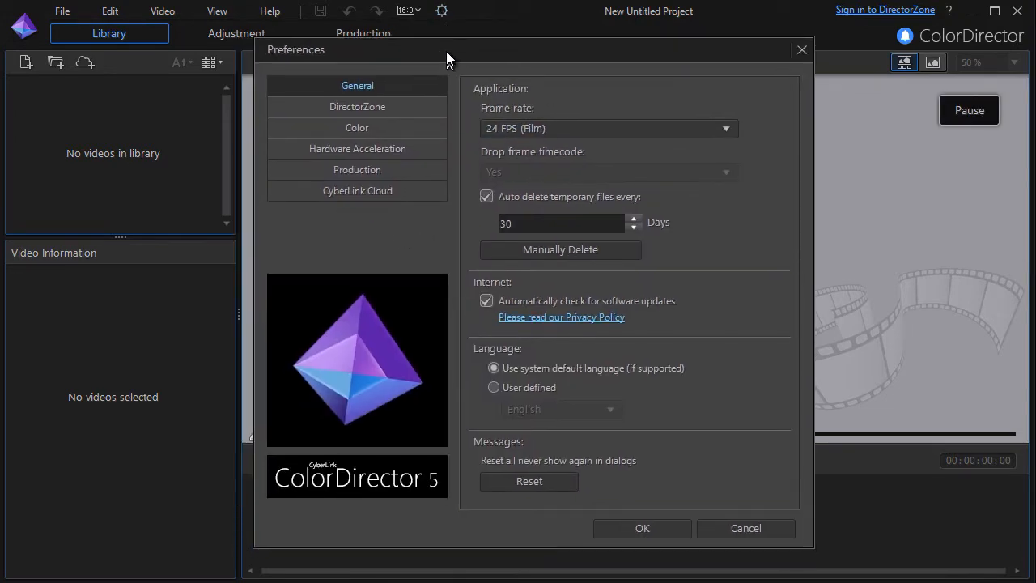
pyautogui.click(801, 49)
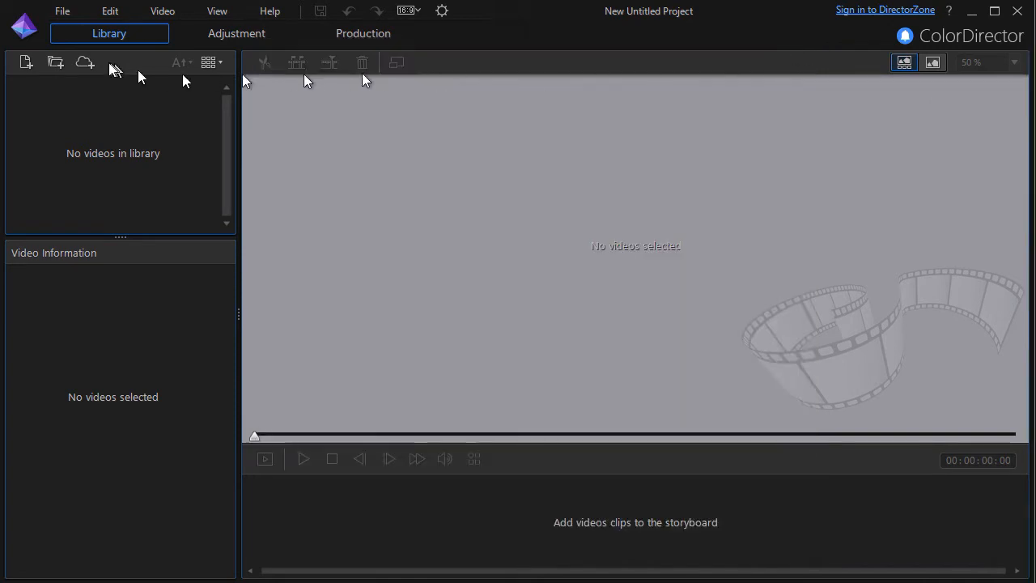
# - Reopen the preferences and view the frame rate options offered in the general settings
pyautogui.click(110, 11)
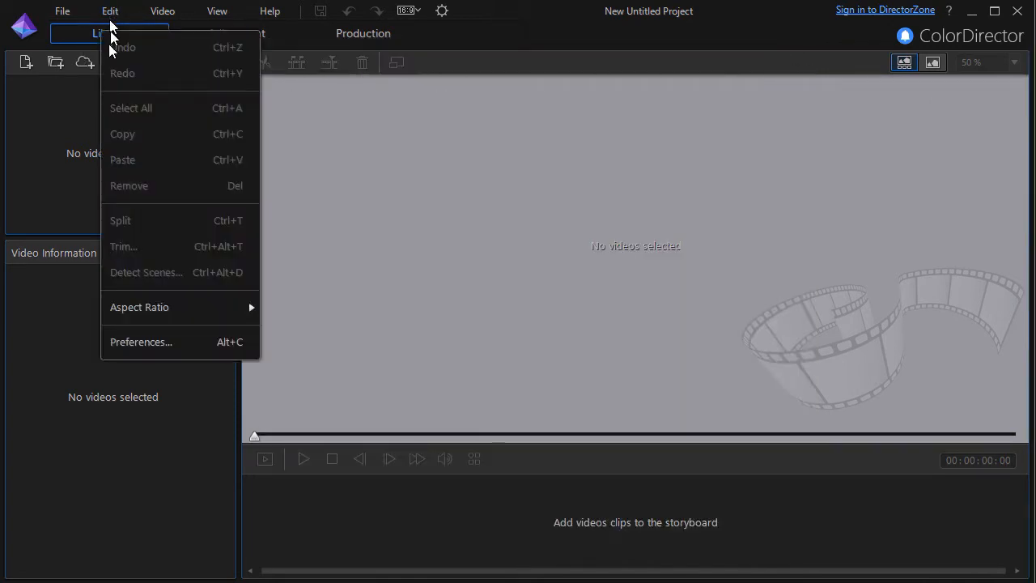
pyautogui.click(190, 342)
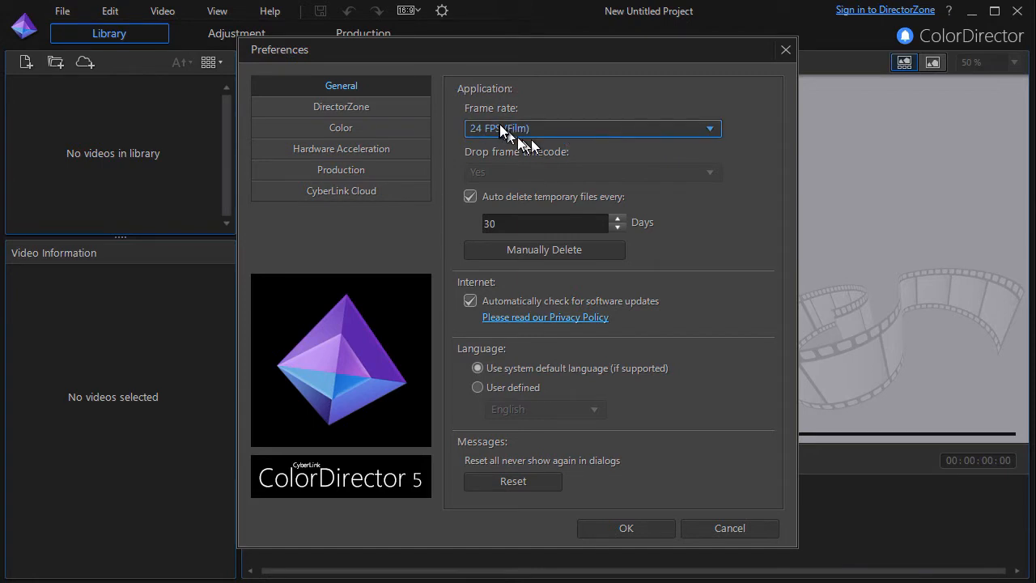
pyautogui.click(709, 130)
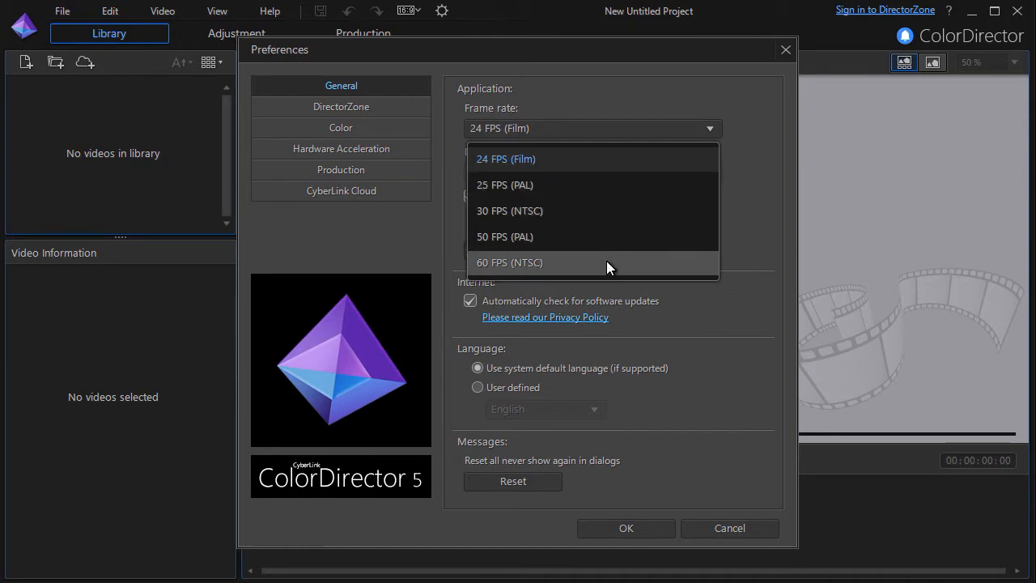
pyautogui.click(599, 92)
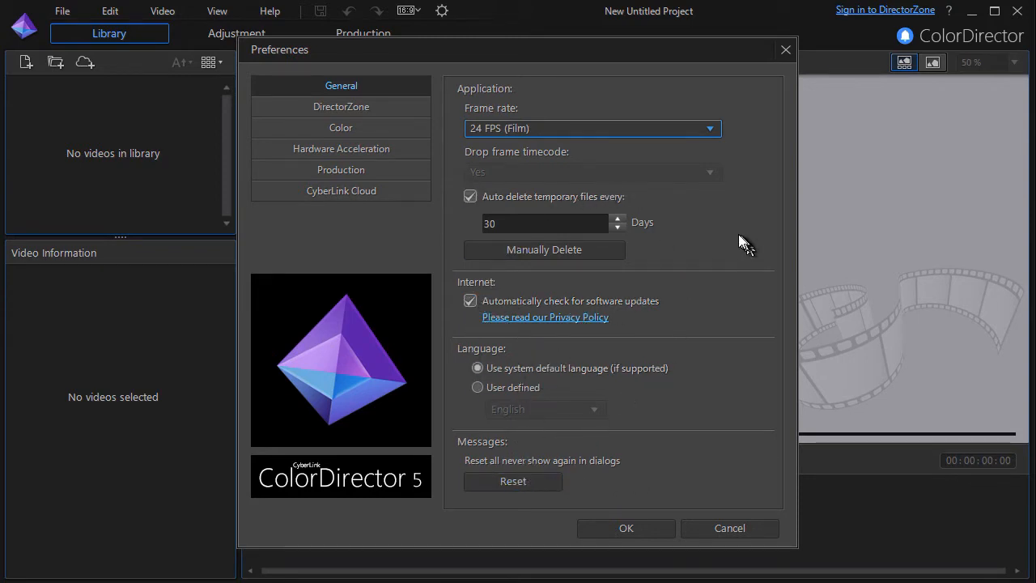
# - Disallow DirectorZone from gathering editing information in the DirectorZone preferences
pyautogui.click(378, 107)
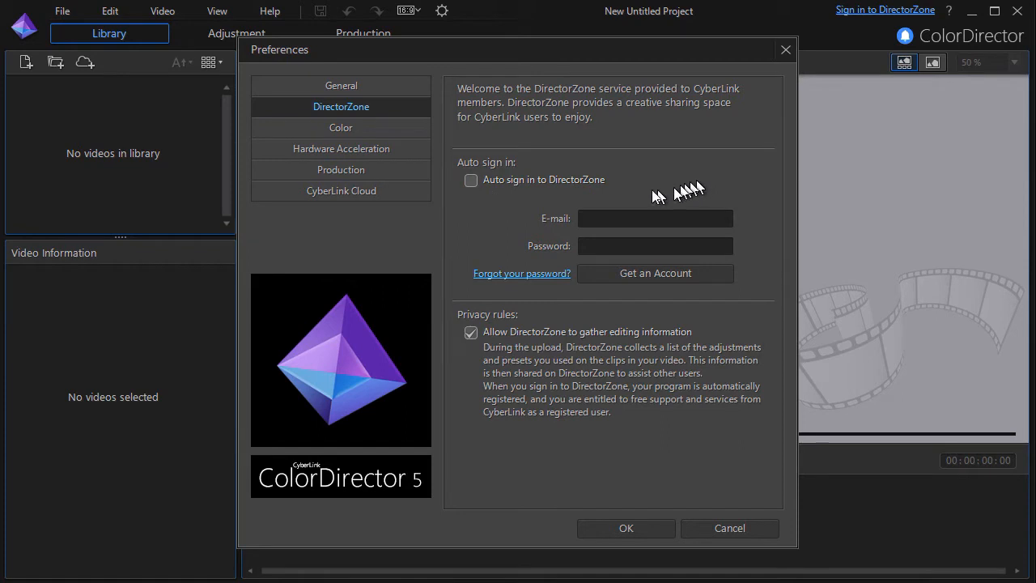
pyautogui.click(471, 332)
pyautogui.click(493, 186)
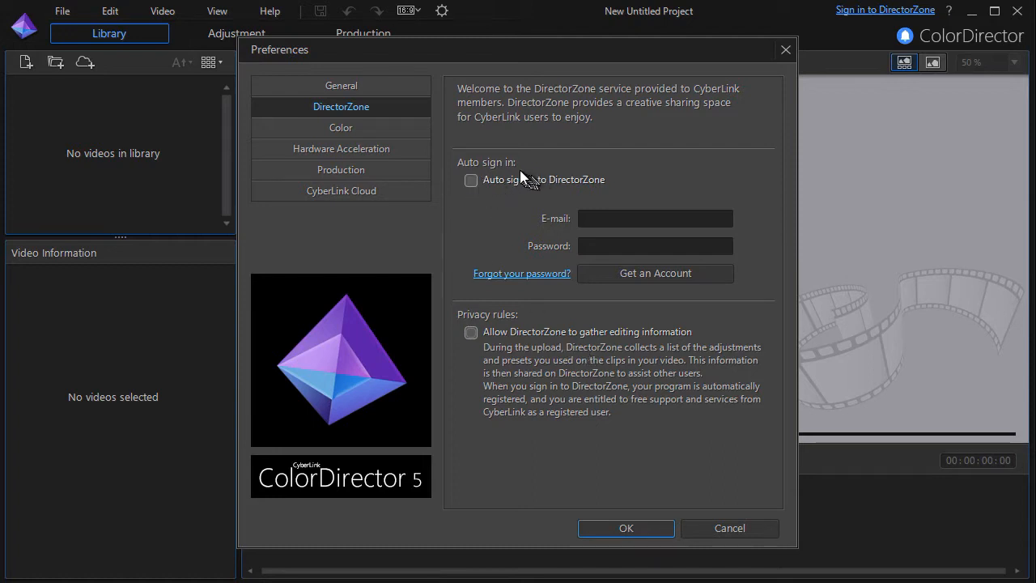
pyautogui.click(521, 173)
# - Review the Color, Hardware Acceleration and Production preferences, trying the option to reduce video blocky artifacts off and on
pyautogui.click(359, 126)
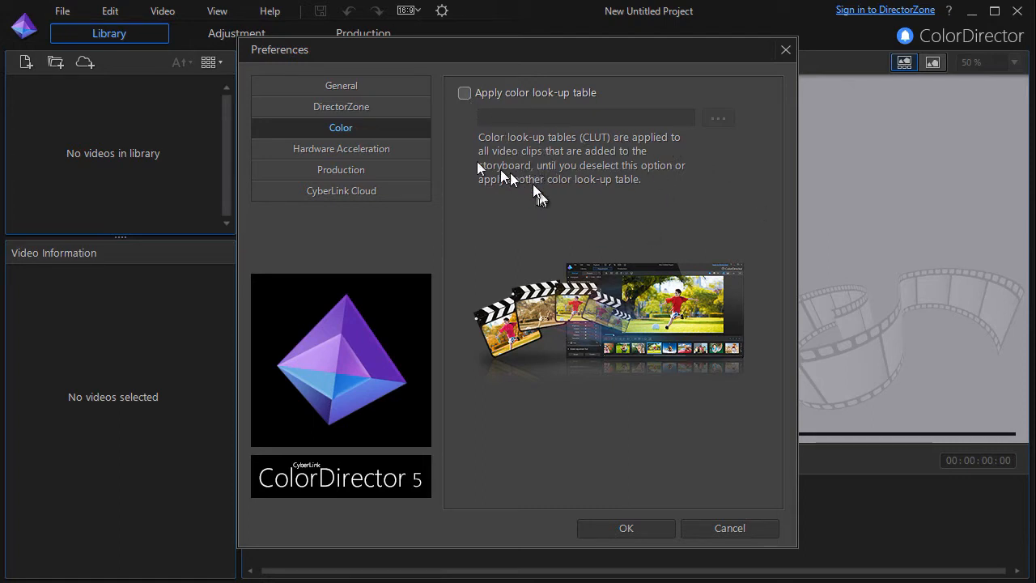
pyautogui.click(375, 154)
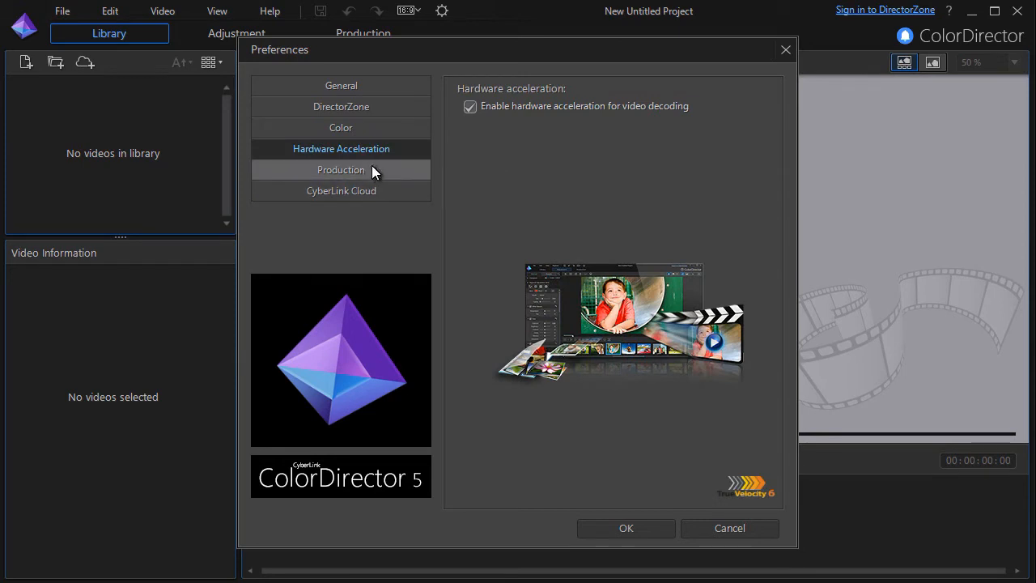
pyautogui.click(374, 167)
pyautogui.click(471, 106)
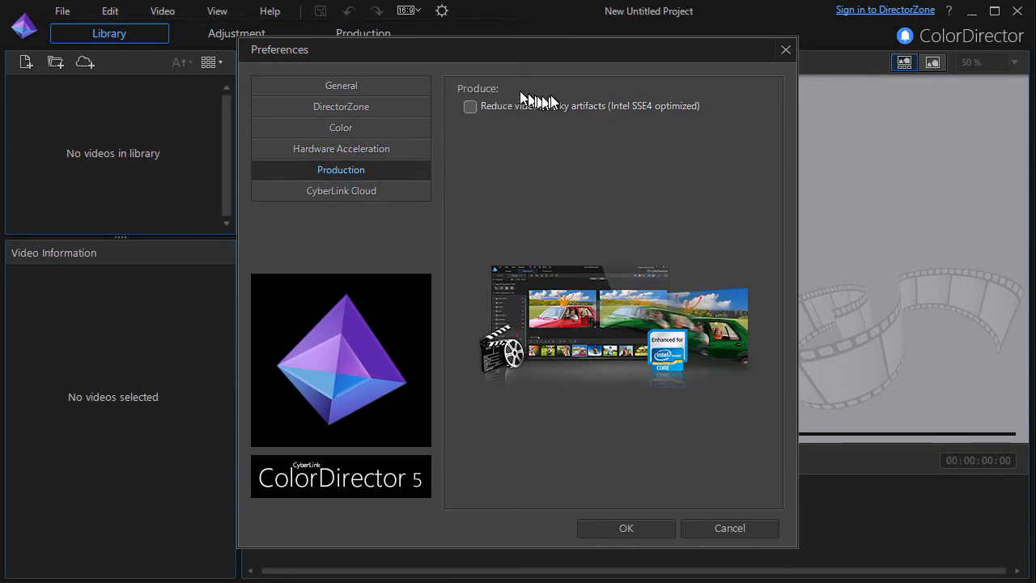
pyautogui.click(471, 108)
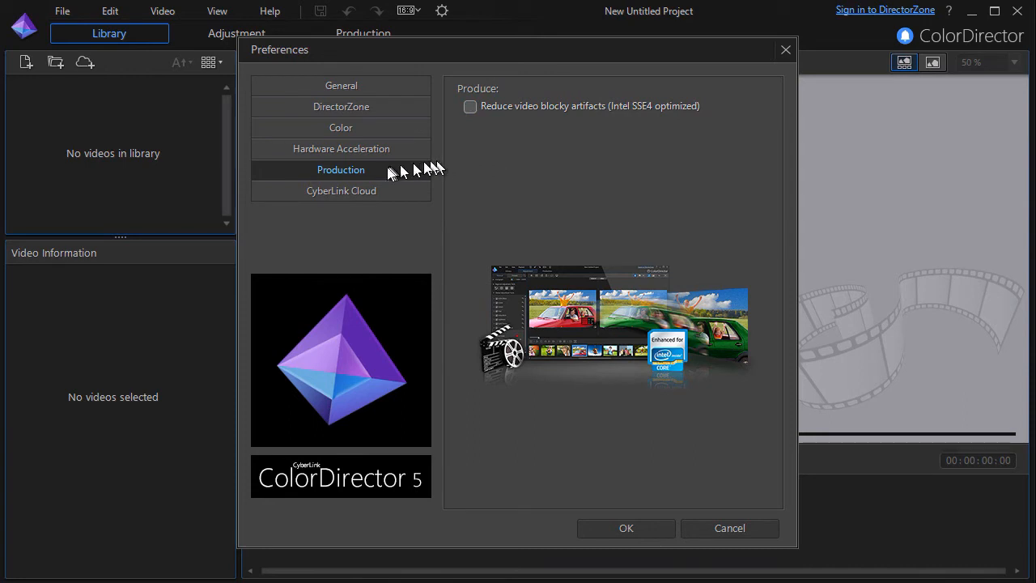
pyautogui.click(470, 107)
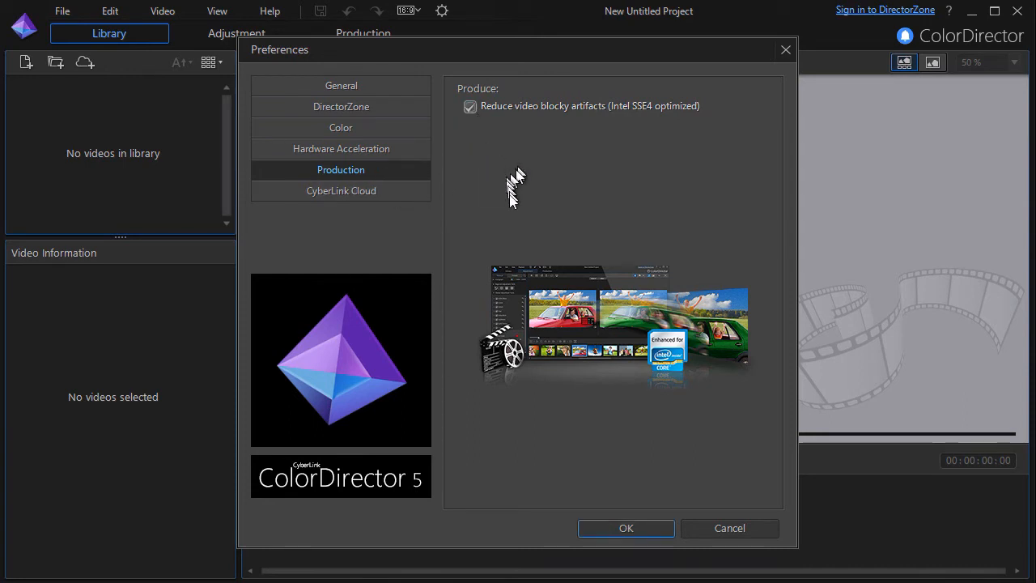
# - Review the CyberLink Cloud and General preferences, and close the preferences without saving
pyautogui.click(400, 191)
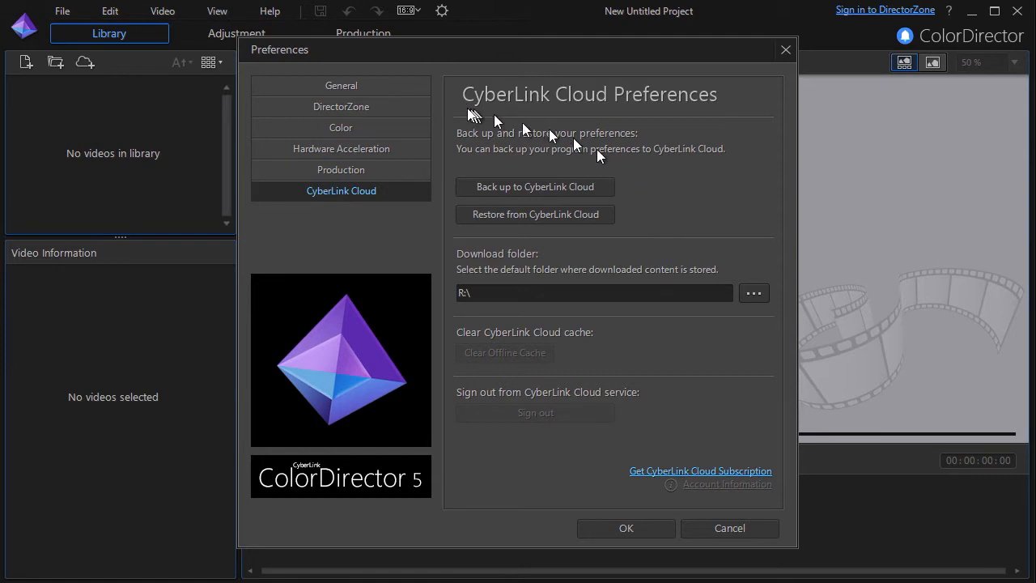
pyautogui.click(367, 86)
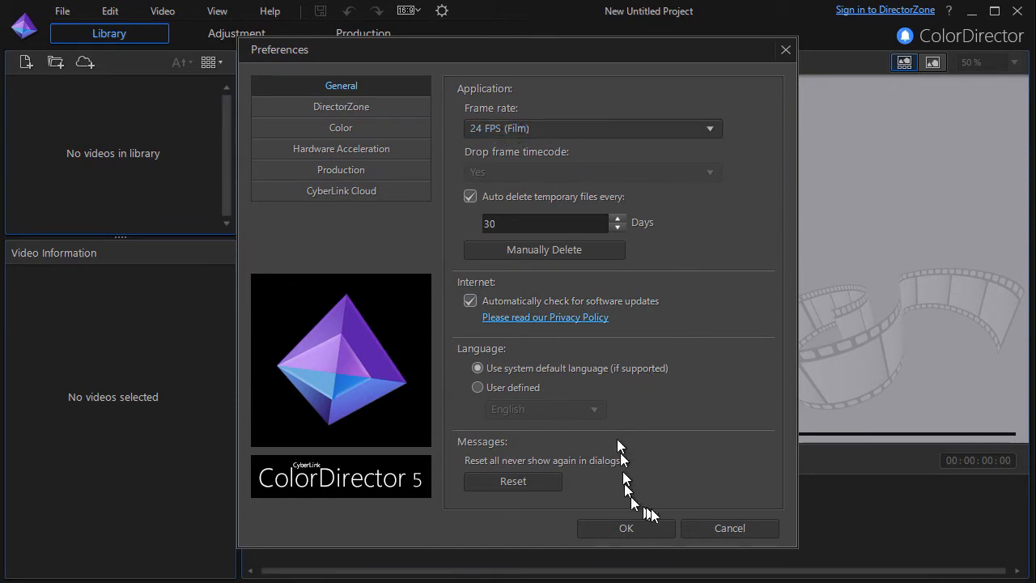
pyautogui.click(785, 51)
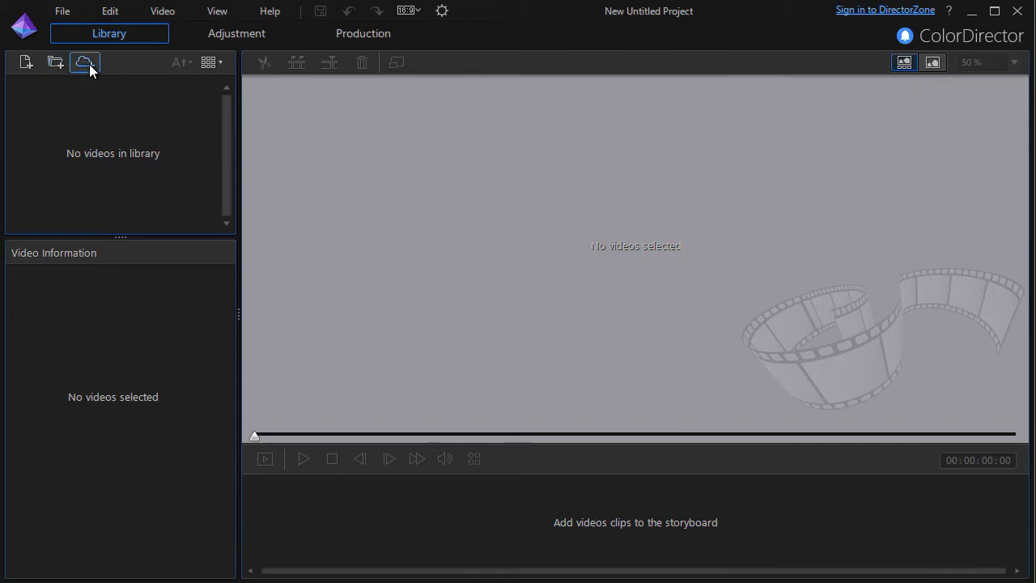
# - Import the video file 1082989_tightControl_HD_Footage.mp4 into the library
pyautogui.click(27, 69)
pyautogui.doubleClick(338, 138)
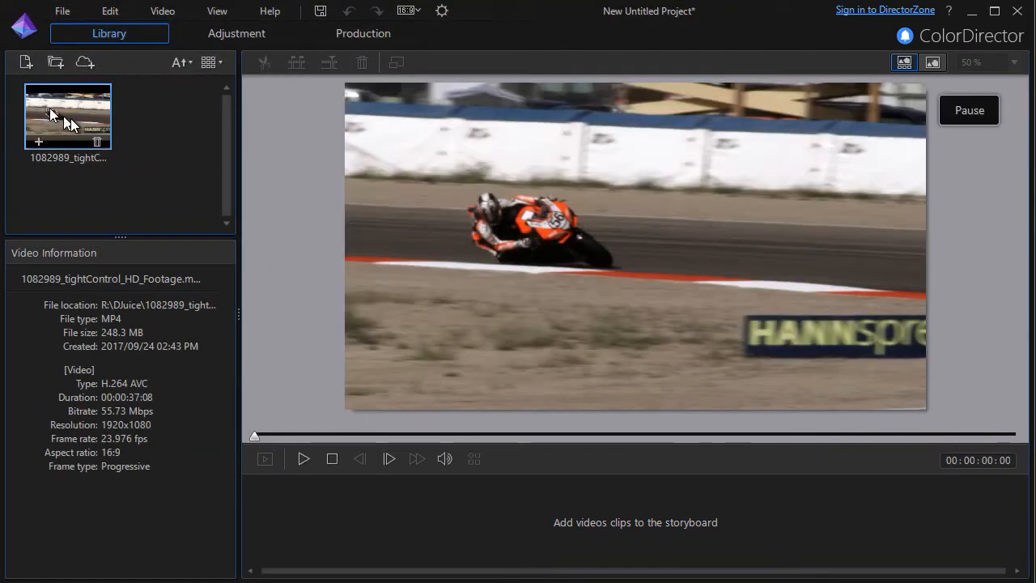
# - Compare the library's list and thumbnail views, return to thumbnails, and view the sorting options
pyautogui.click(210, 62)
pyautogui.click(212, 91)
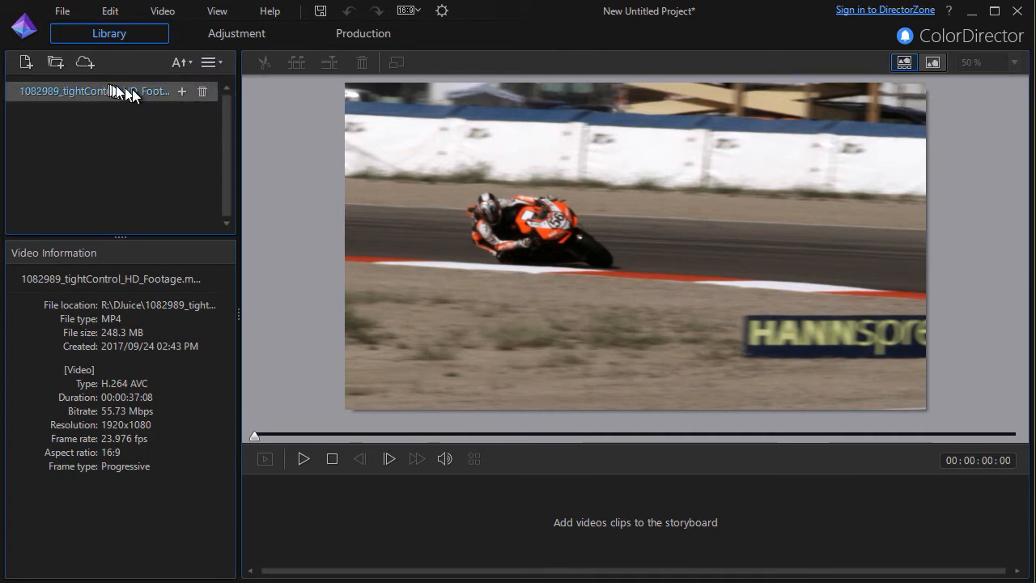
pyautogui.click(209, 63)
pyautogui.click(207, 116)
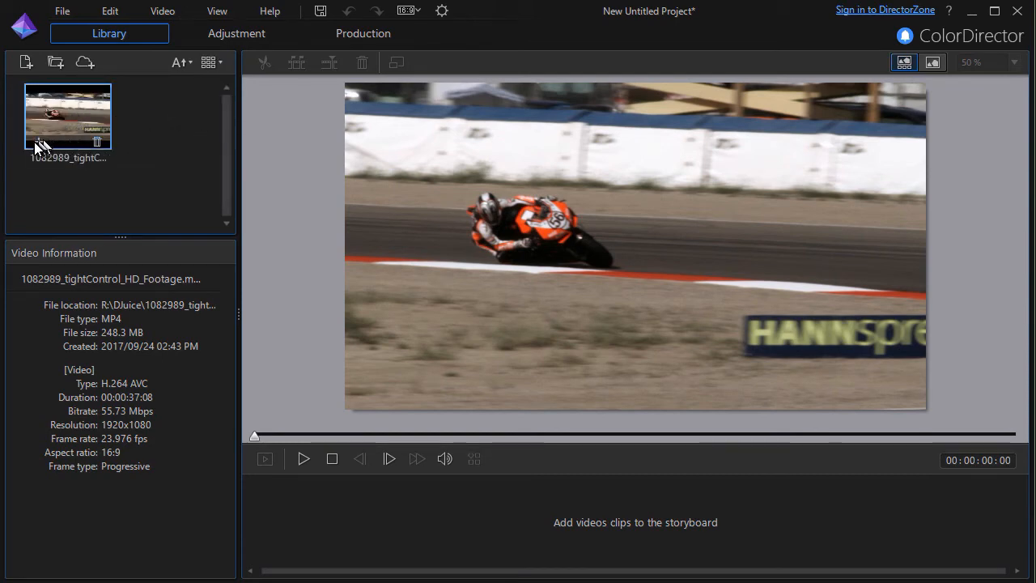
pyautogui.moveTo(98, 145)
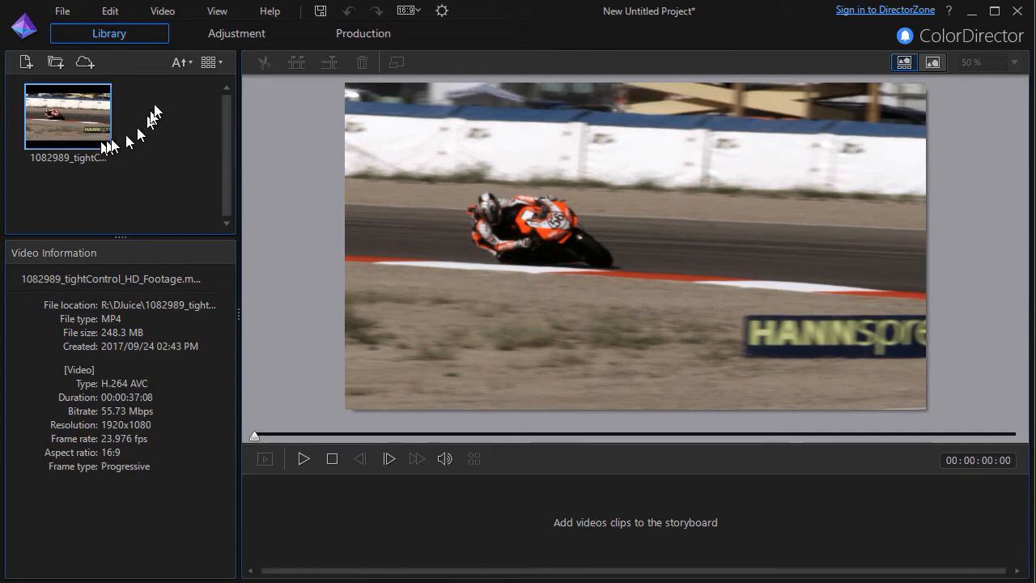
pyautogui.click(187, 63)
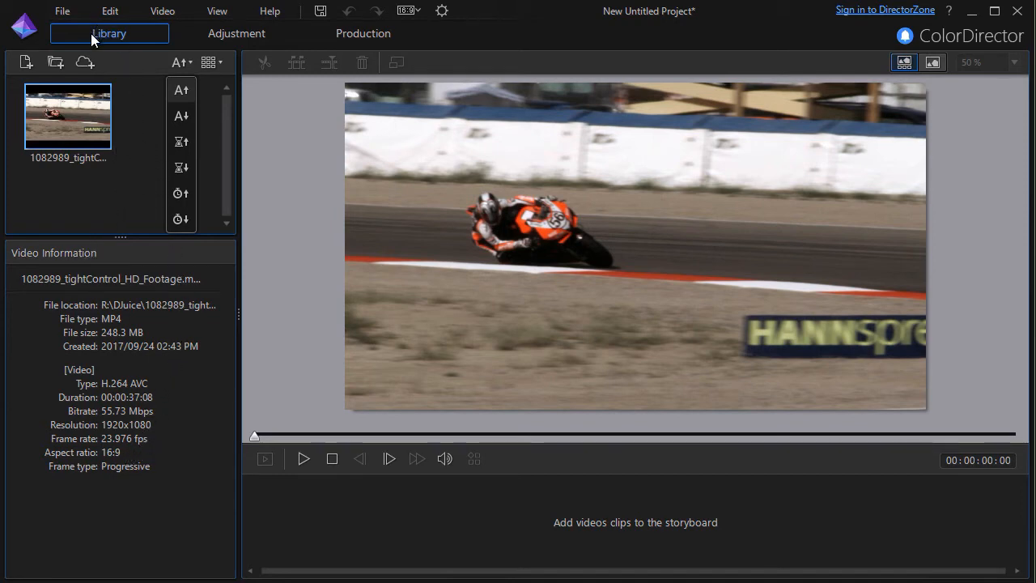
# - Try to enter the Adjustment module with an empty storyboard, and play a few seconds of the imported clip
pyautogui.click(238, 33)
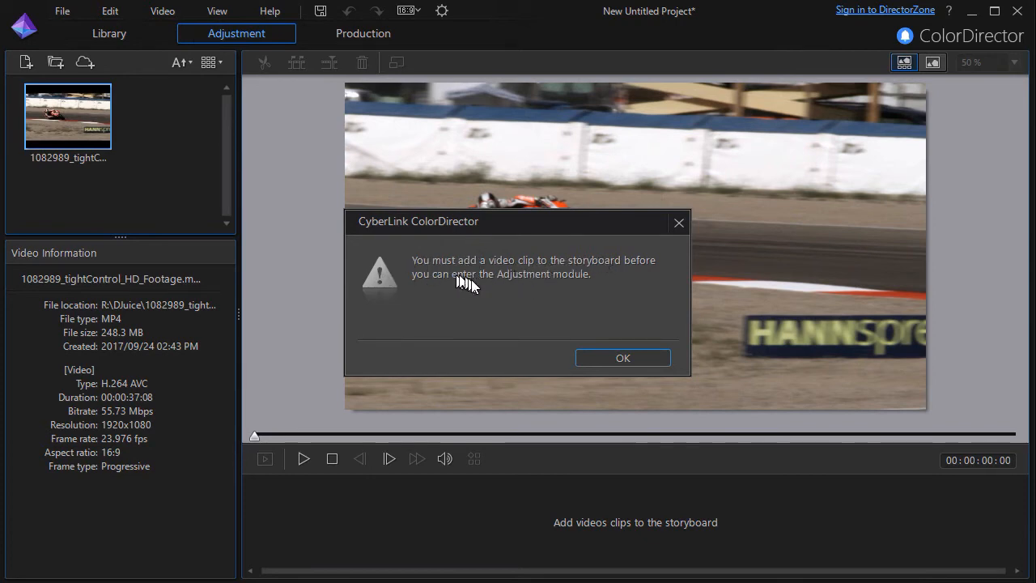
pyautogui.click(617, 360)
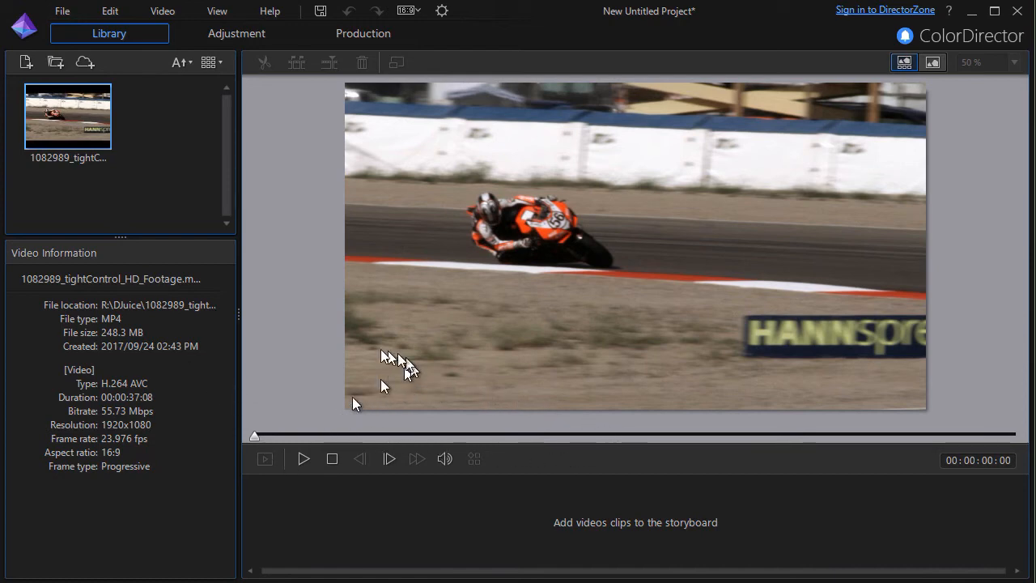
pyautogui.click(303, 458)
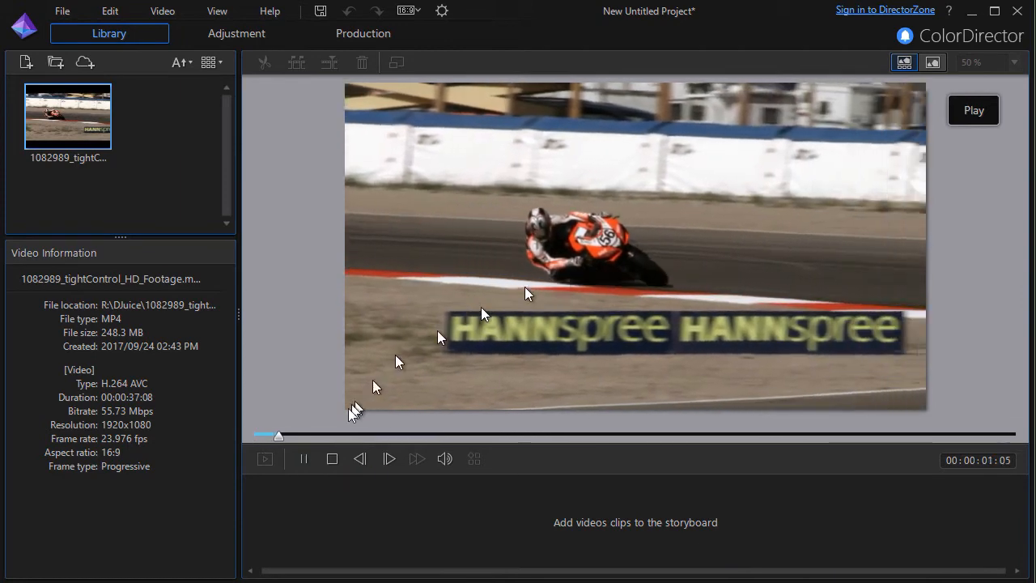
pyautogui.click(303, 459)
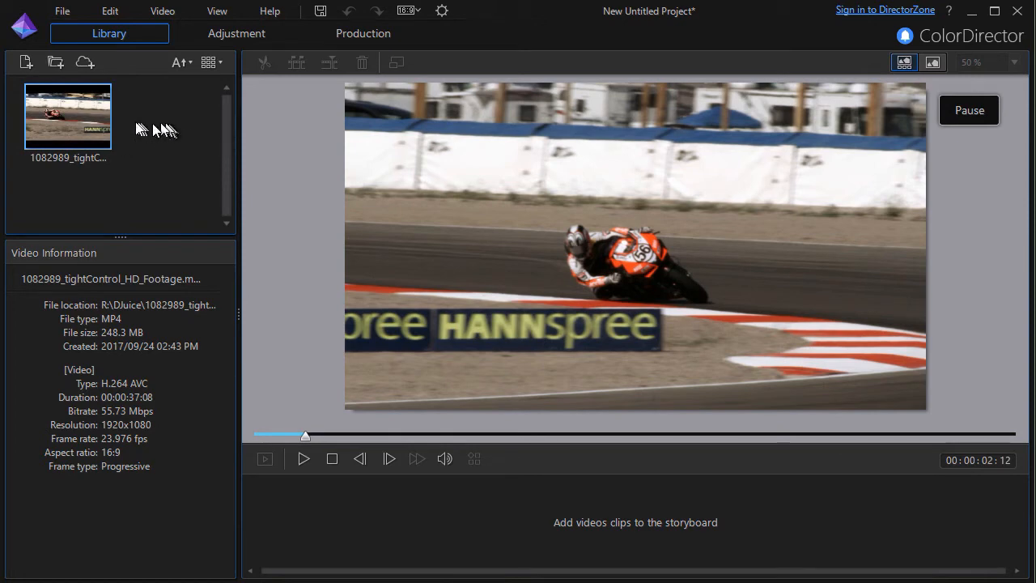
# - Add the motorcycle clip to the storyboard and show it in the Adjustment module with only the viewer displayed
pyautogui.moveTo(72, 118); pyautogui.dragTo(302, 516)
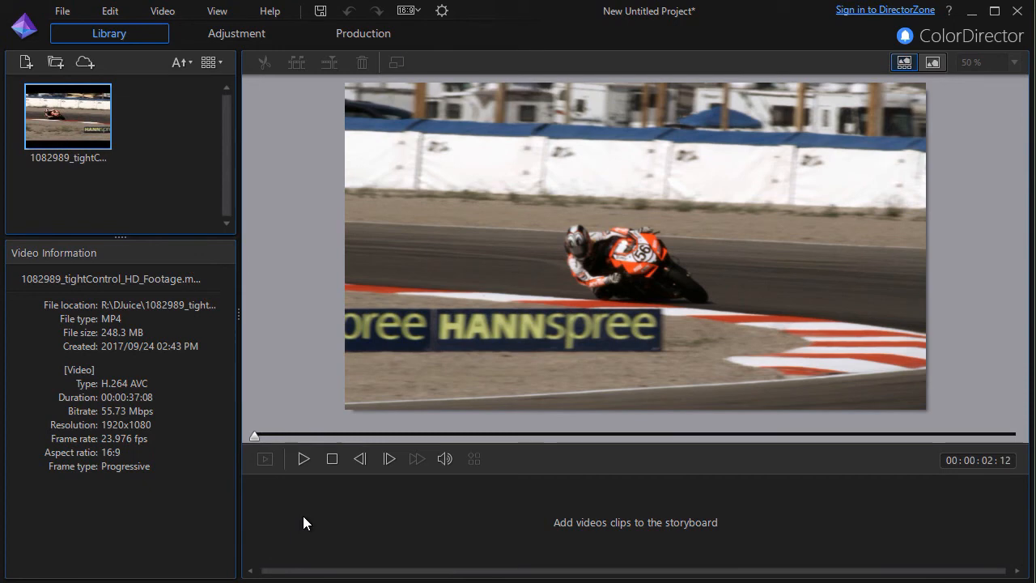
pyautogui.click(242, 37)
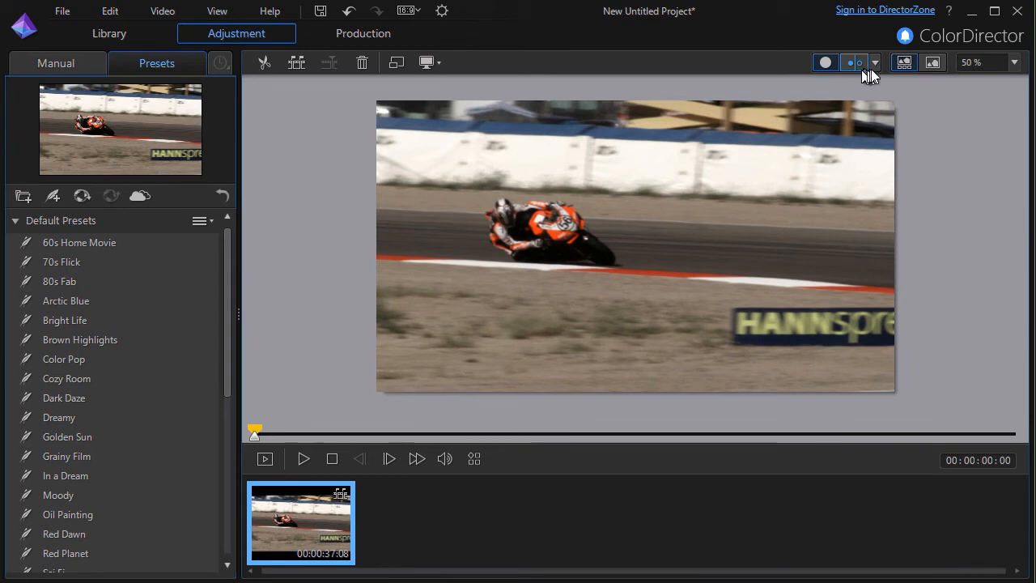
pyautogui.click(934, 63)
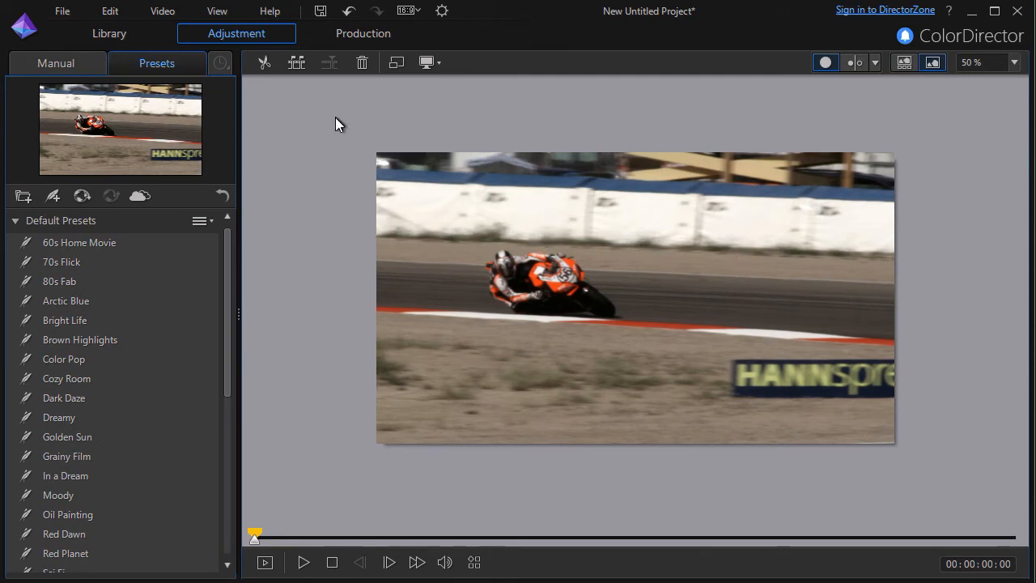
# - Inspect the Trim and Scene Detection windows for the motorcycle clip, closing each without making changes
pyautogui.click(265, 61)
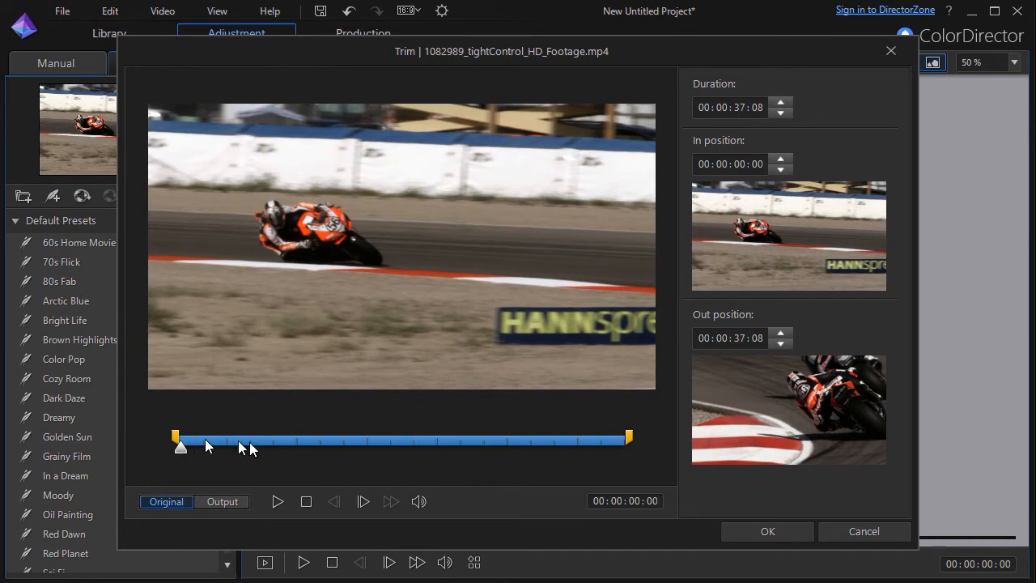
pyautogui.click(890, 51)
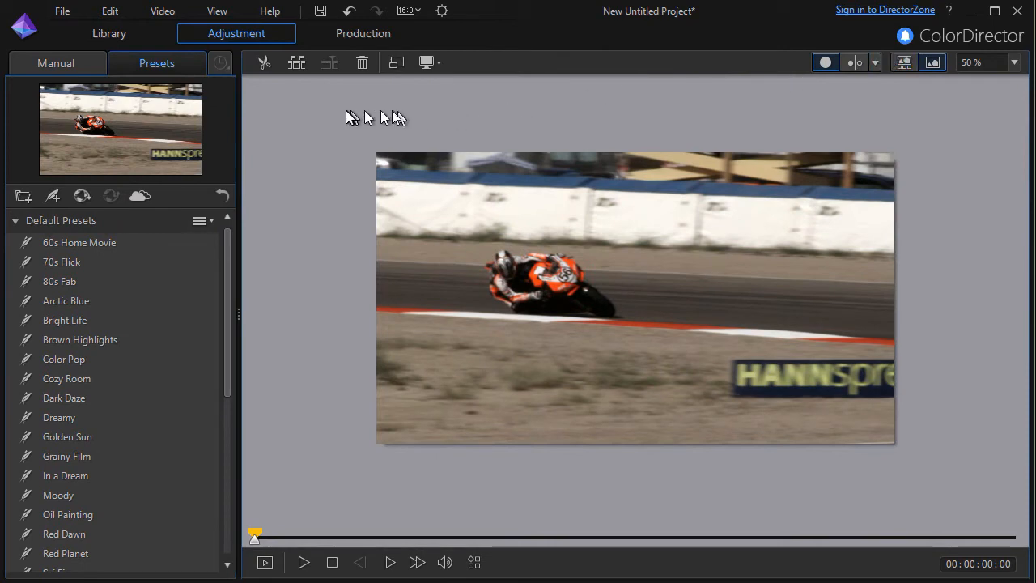
pyautogui.click(300, 66)
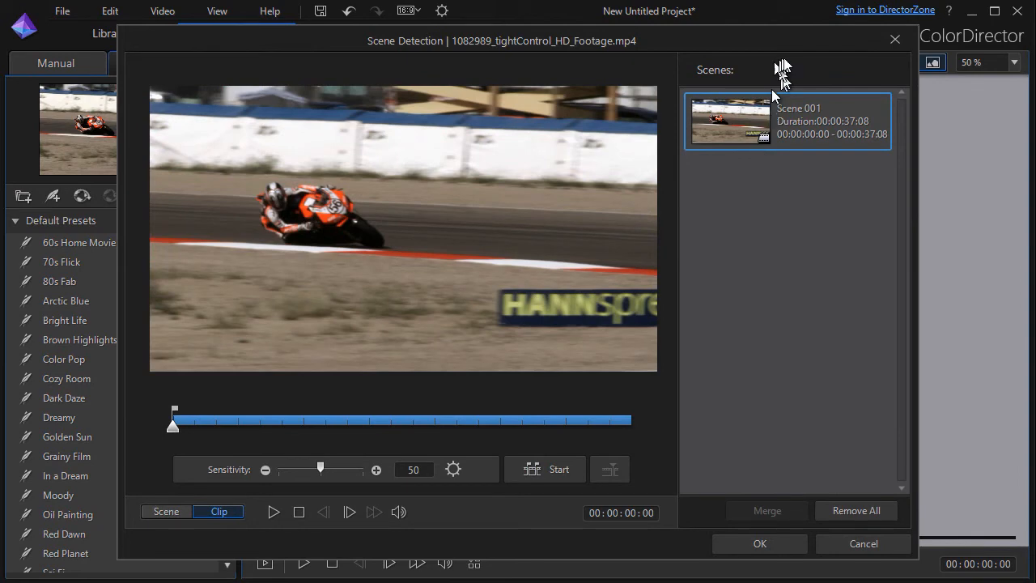
pyautogui.click(893, 39)
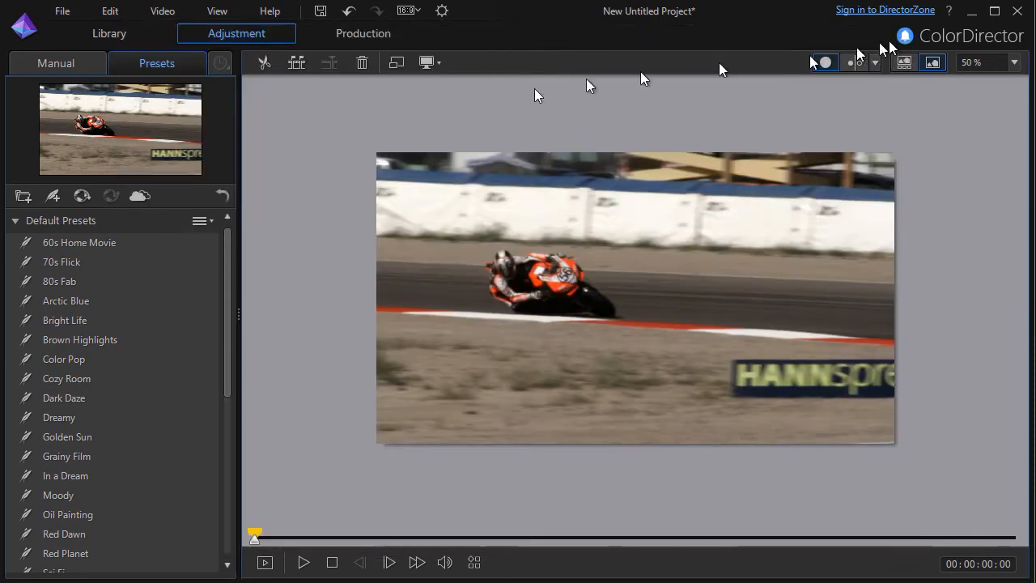
# - View the clip full screen and exit, and try the Mirror mode for the secondary display before setting it back to None
pyautogui.click(399, 64)
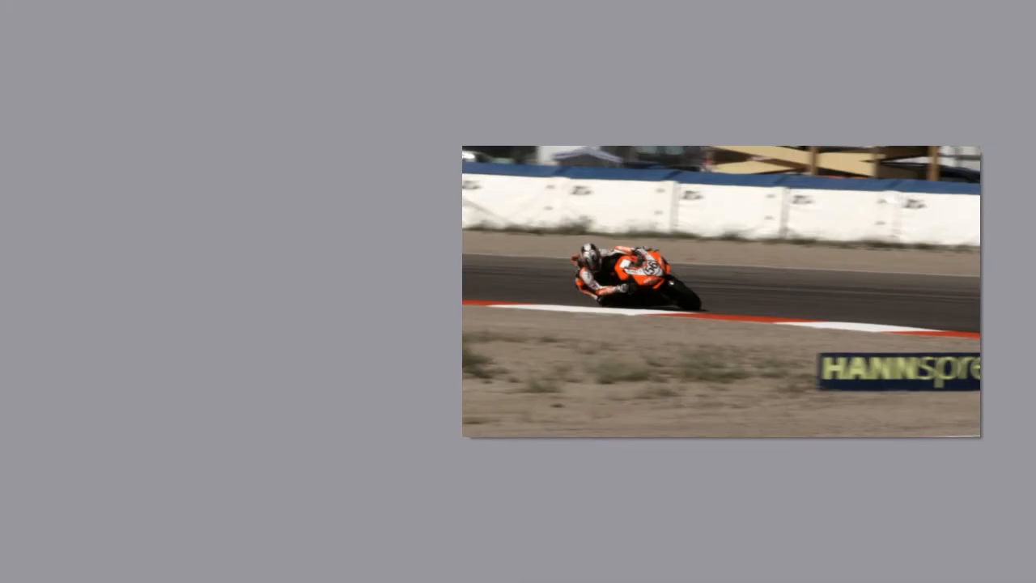
pyautogui.press('Escape')
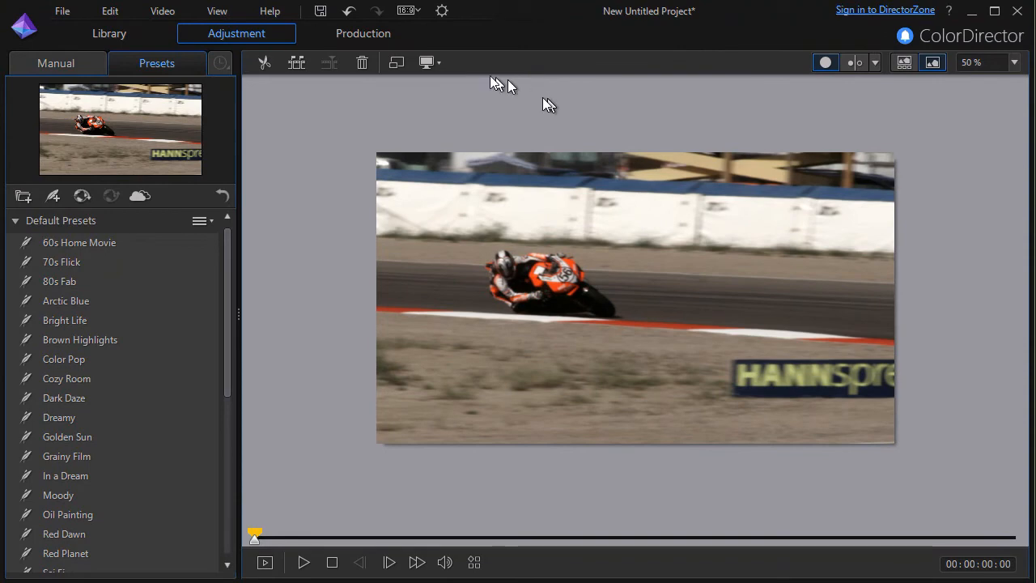
pyautogui.click(442, 64)
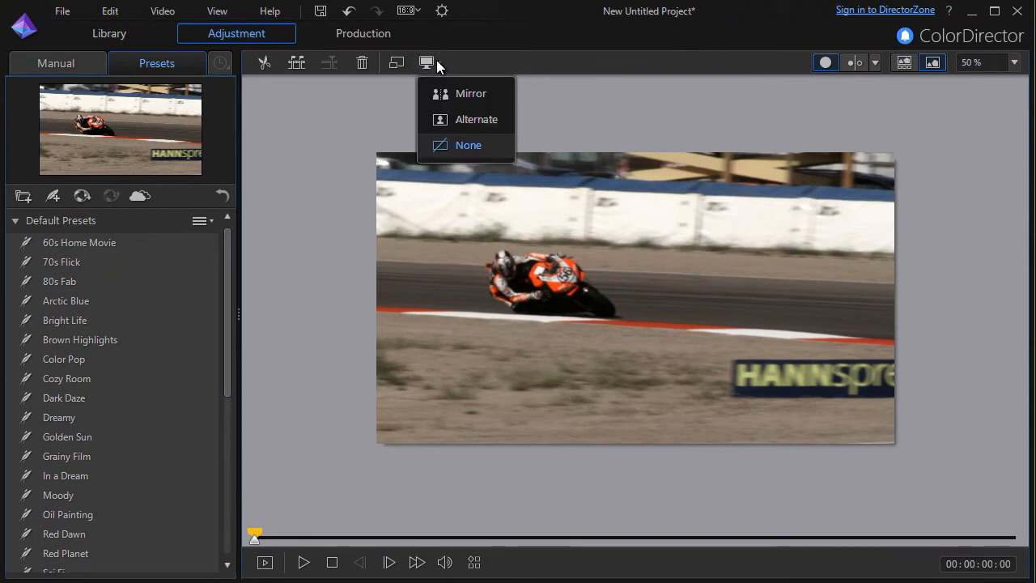
pyautogui.click(476, 113)
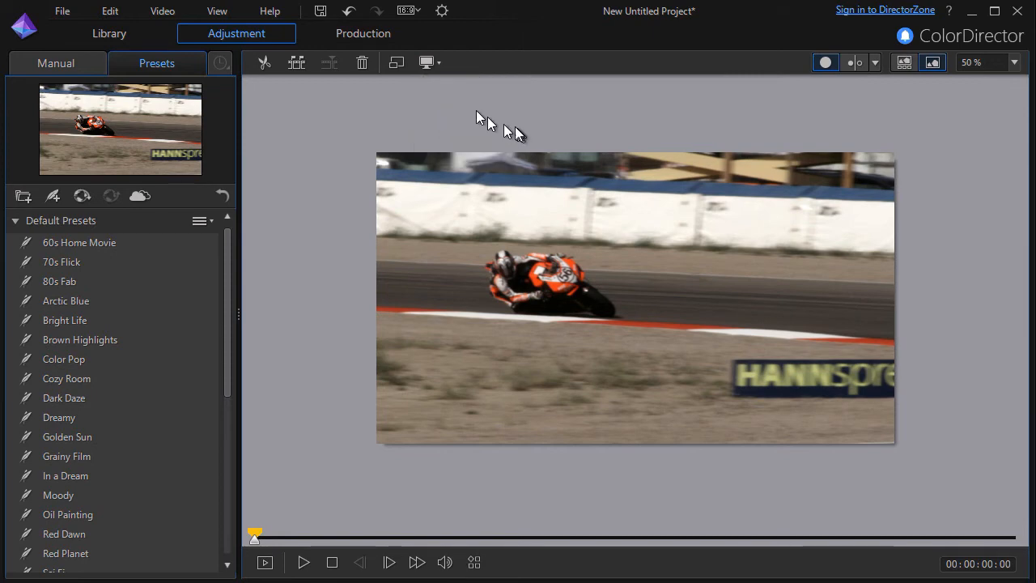
pyautogui.click(438, 66)
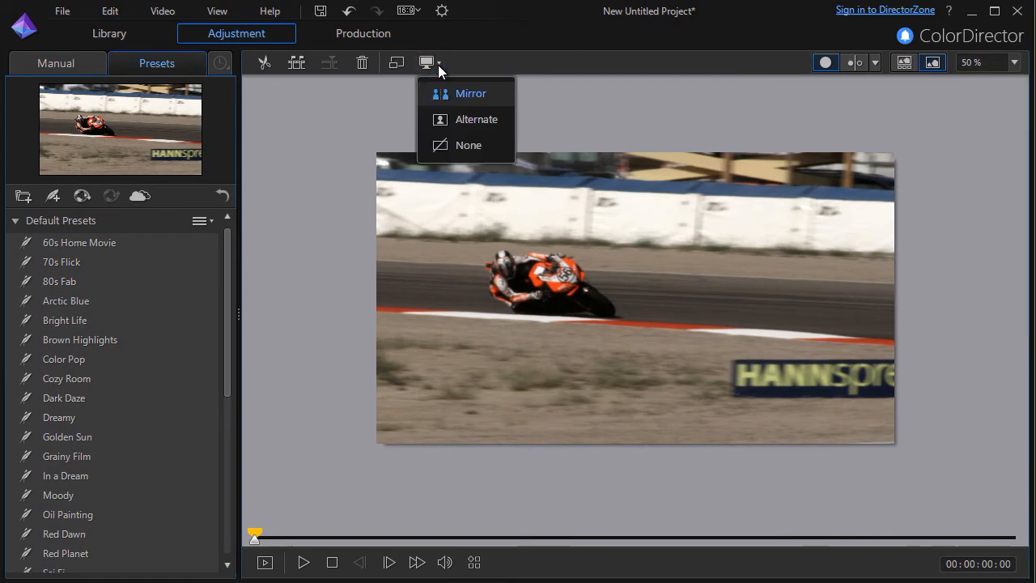
pyautogui.click(461, 145)
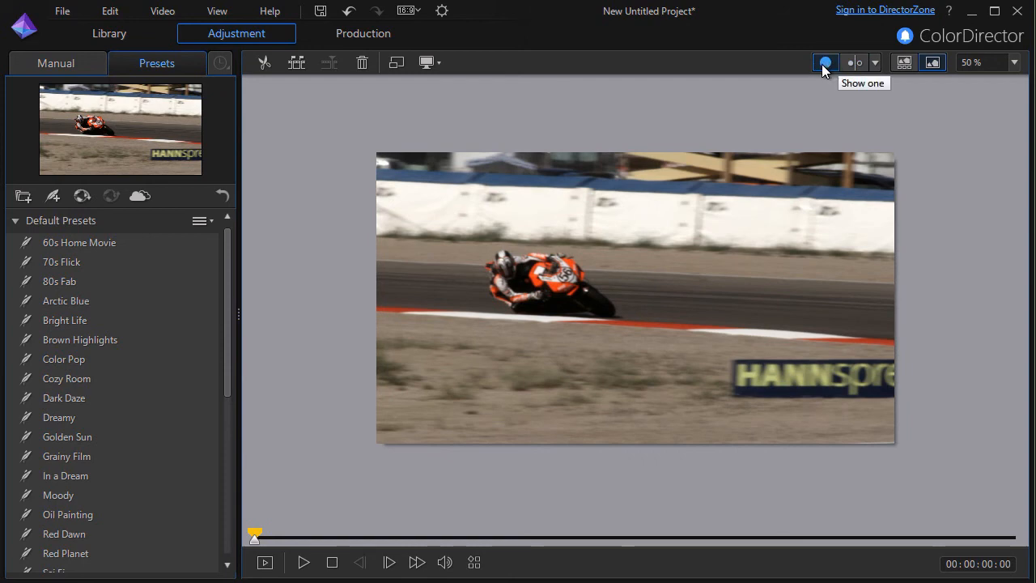
# - Compare the four before/after layouts of the motorcycle clip: side by side, split side by side, stacked, and split top and bottom
pyautogui.click(875, 63)
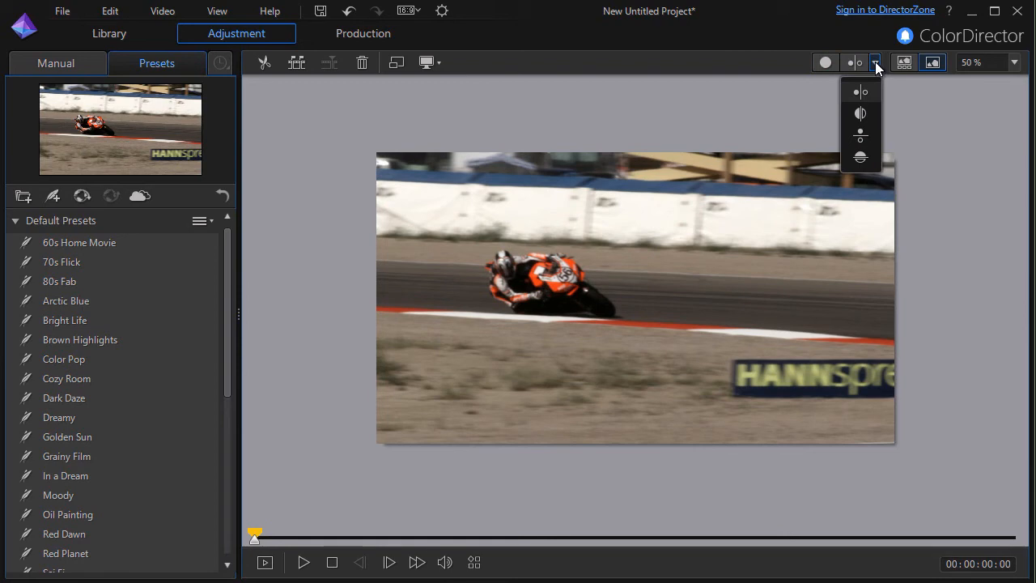
pyautogui.click(860, 94)
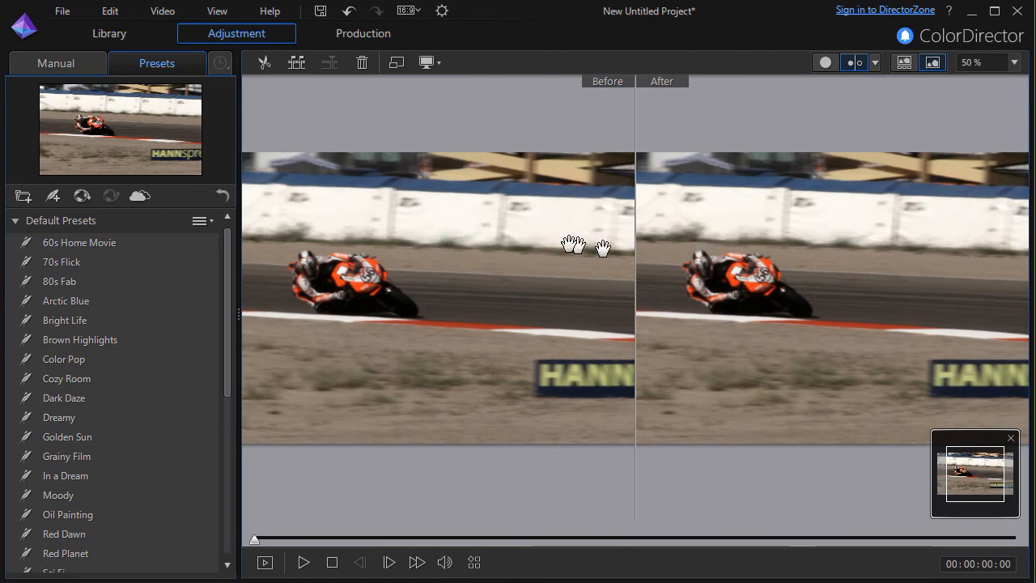
pyautogui.click(875, 63)
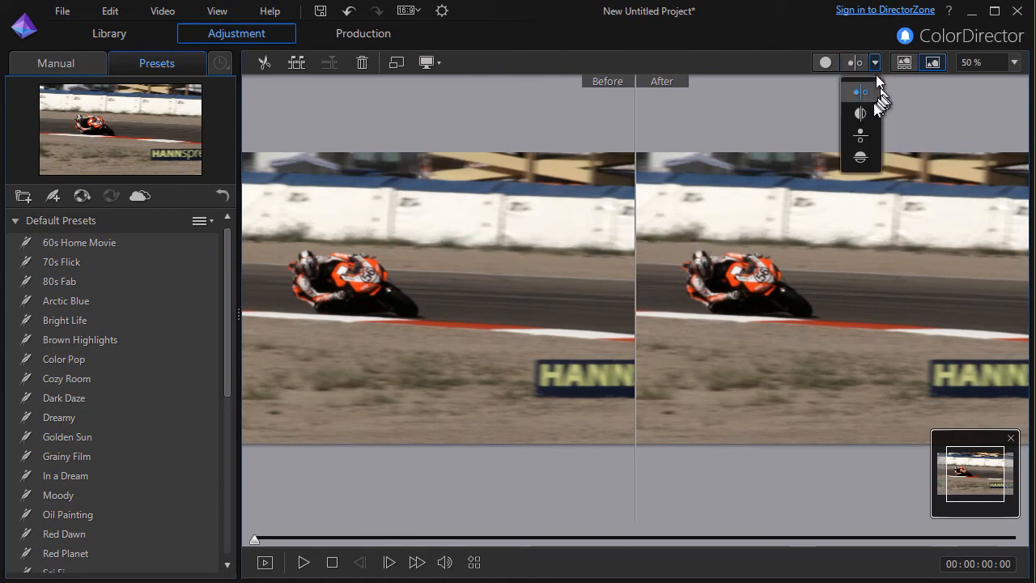
pyautogui.click(864, 115)
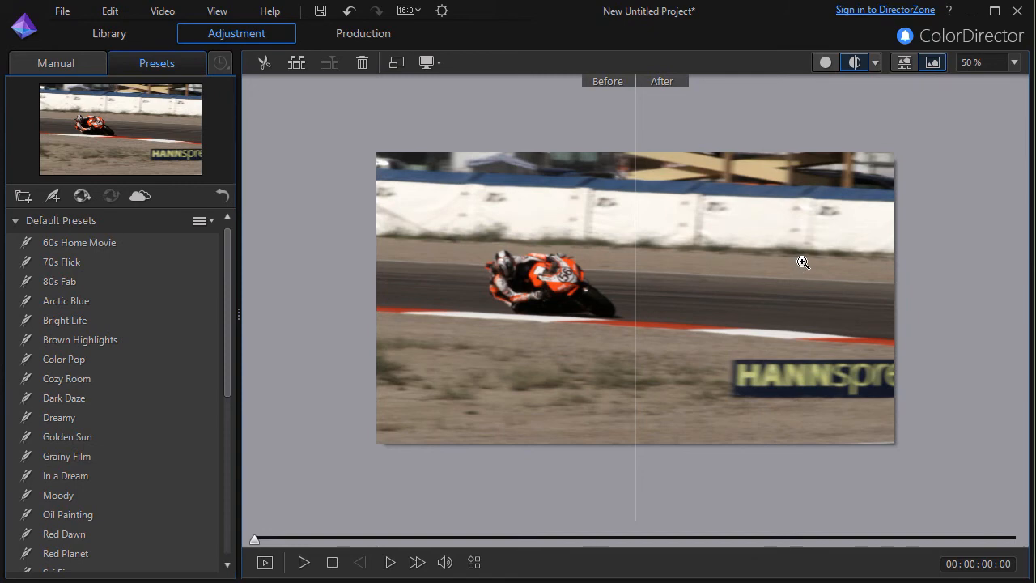
pyautogui.click(875, 64)
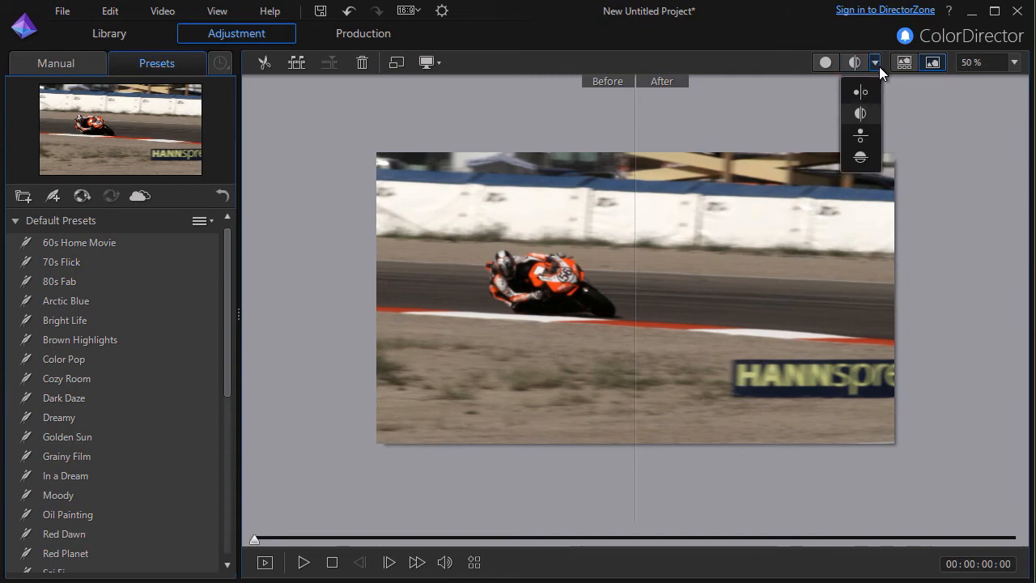
pyautogui.click(871, 134)
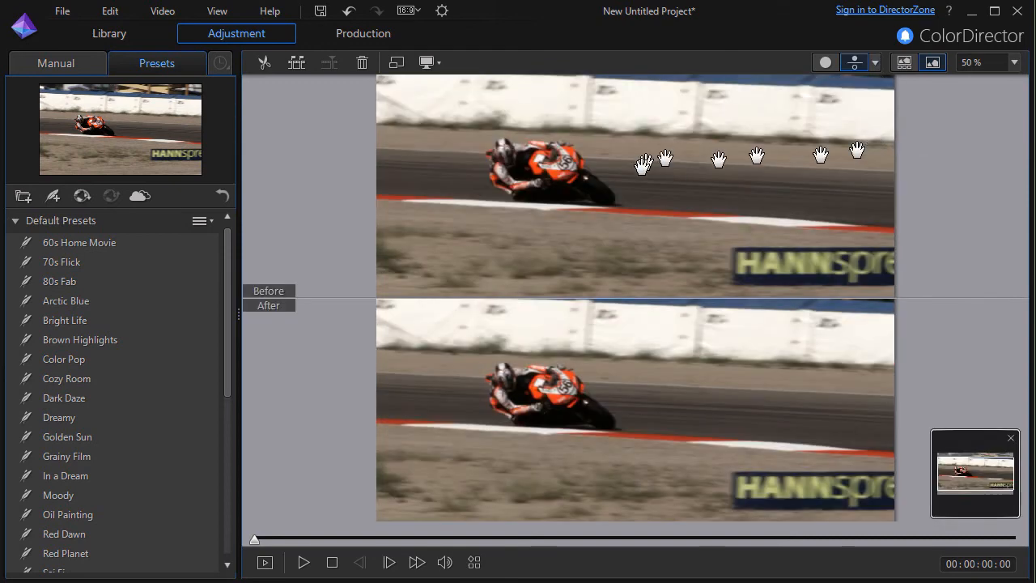
pyautogui.click(875, 63)
pyautogui.click(862, 162)
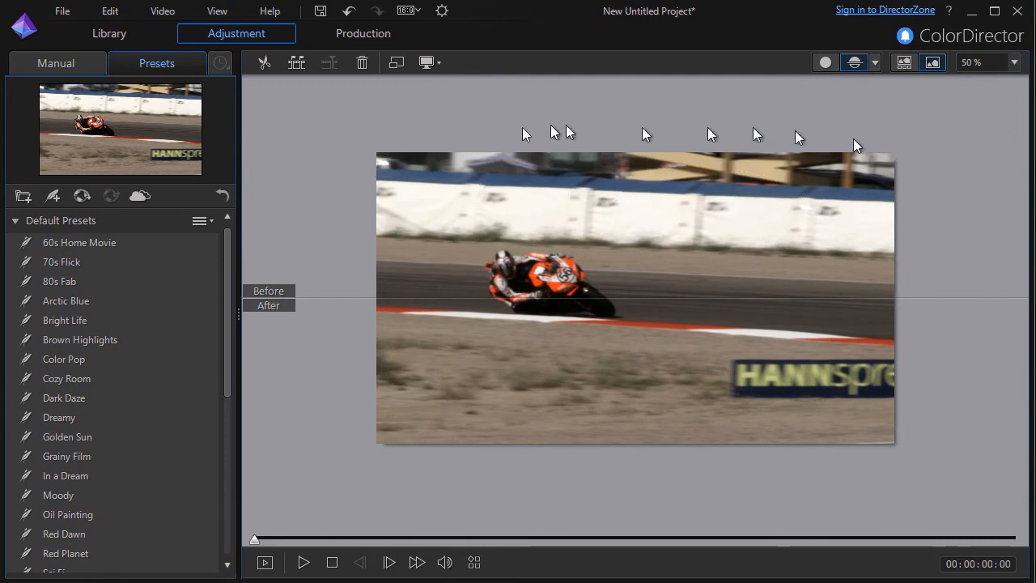
# - Set the viewer to a single image at Fit zoom with the storyboard shown beneath it
pyautogui.click(1014, 62)
pyautogui.click(965, 90)
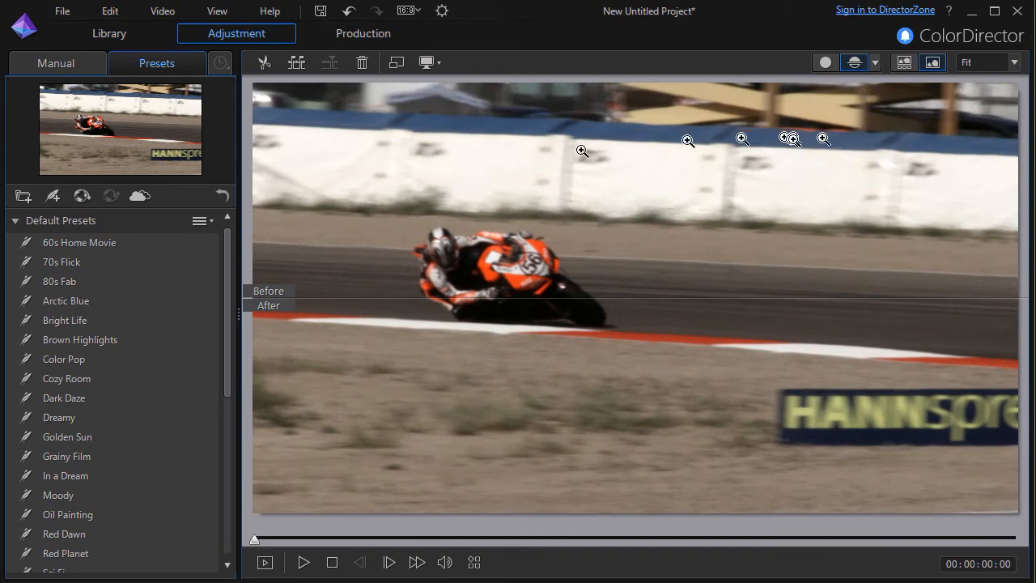
pyautogui.click(824, 62)
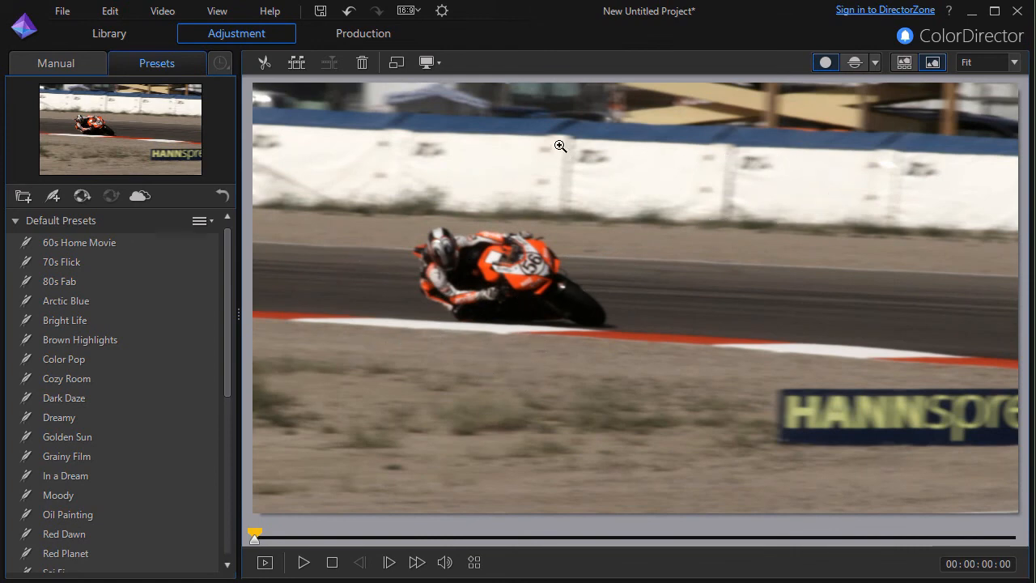
pyautogui.click(905, 62)
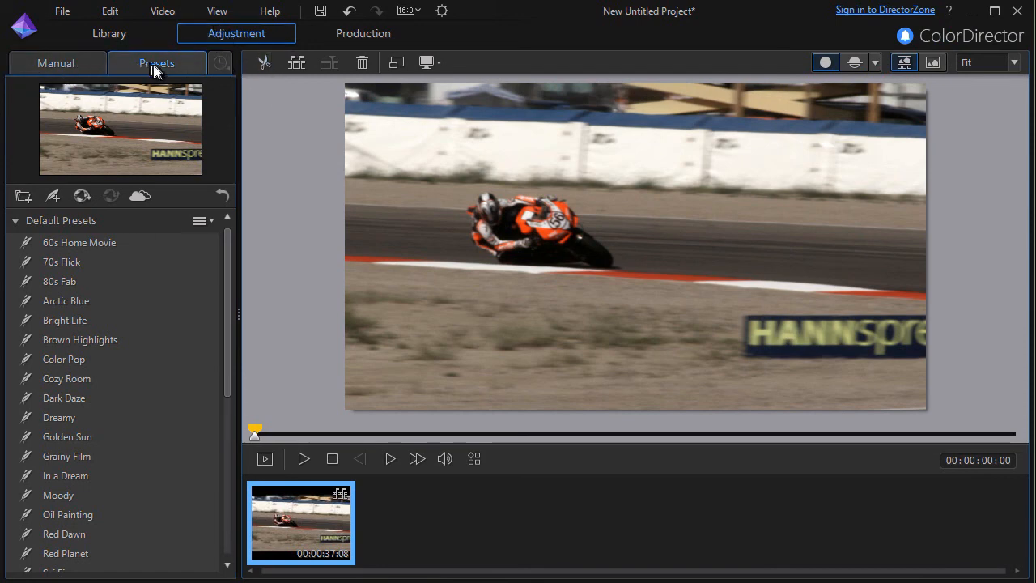
# - Look through the Manual adjustment tools and browse the Default Presets list for the motorcycle clip
pyautogui.click(65, 69)
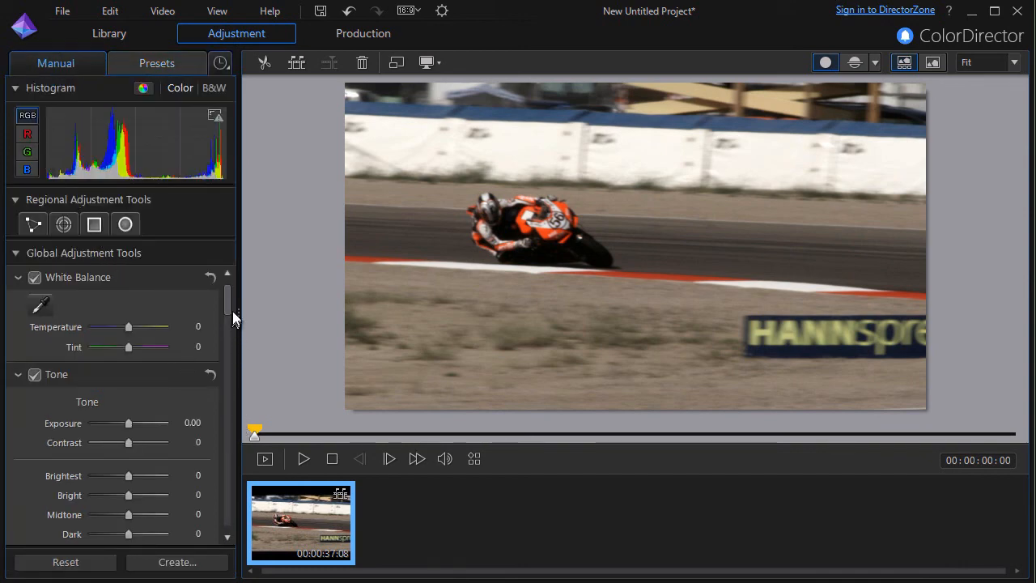
pyautogui.moveTo(229, 299); pyautogui.dragTo(226, 356)
pyautogui.click(161, 66)
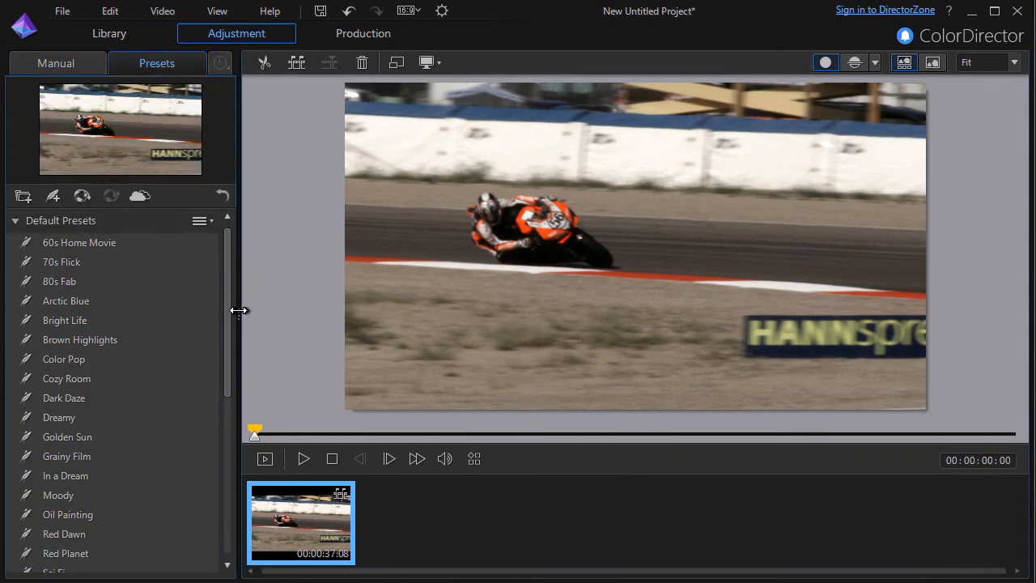
pyautogui.moveTo(225, 323); pyautogui.dragTo(235, 255)
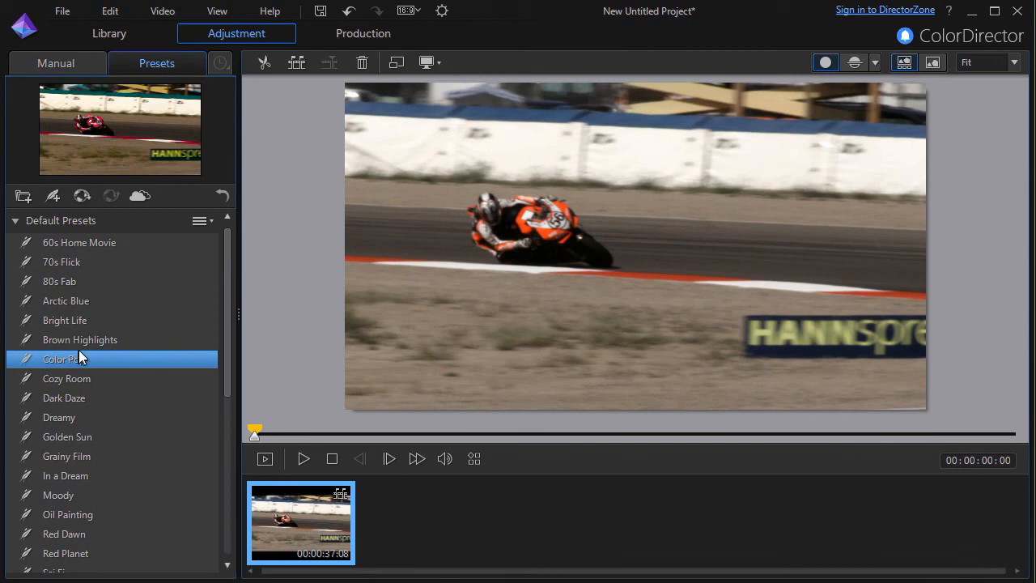